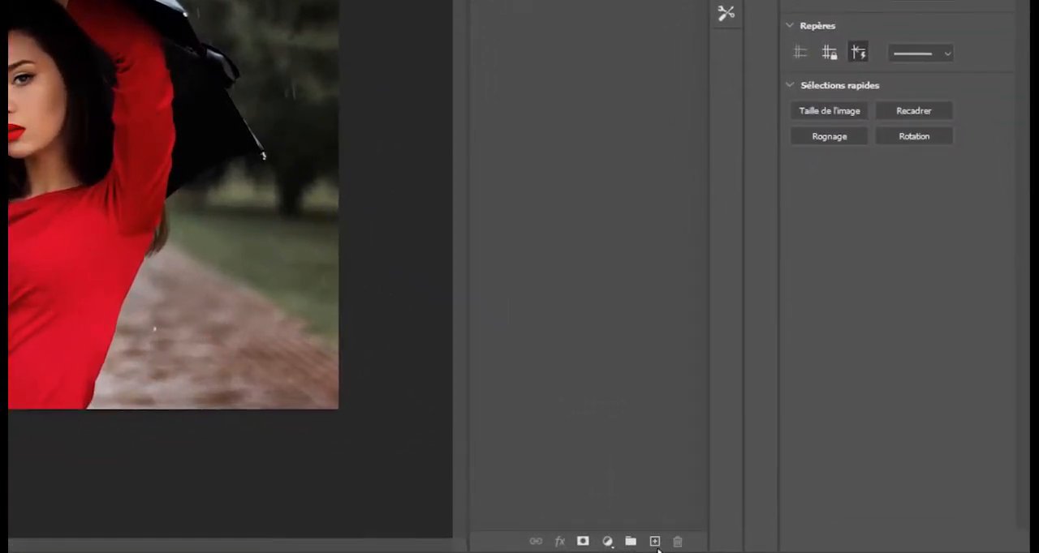
Step: Add a new layer above the photo and fill it entirely with black (000000)
left_click(655, 543)
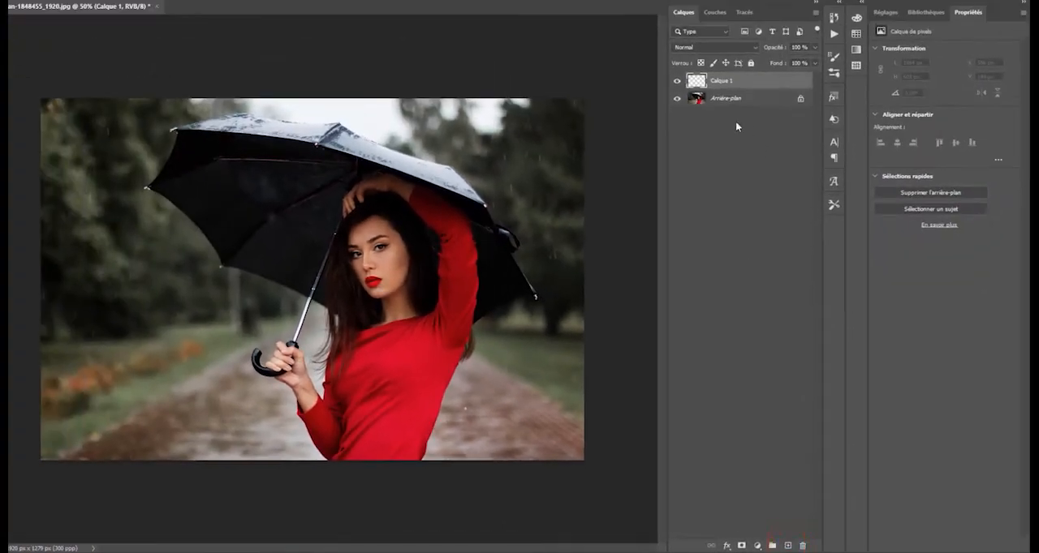
left_click(734, 82)
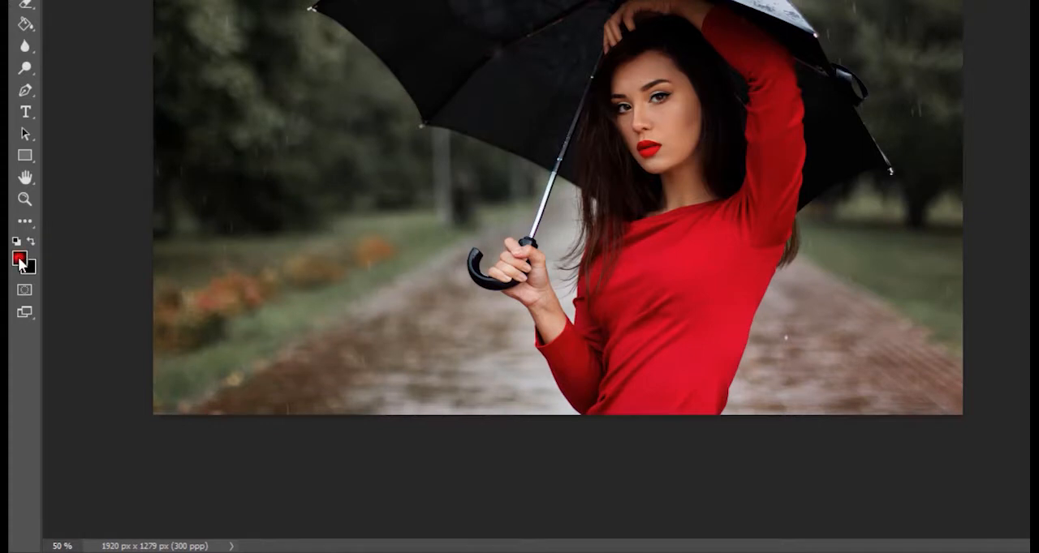
left_click(19, 261)
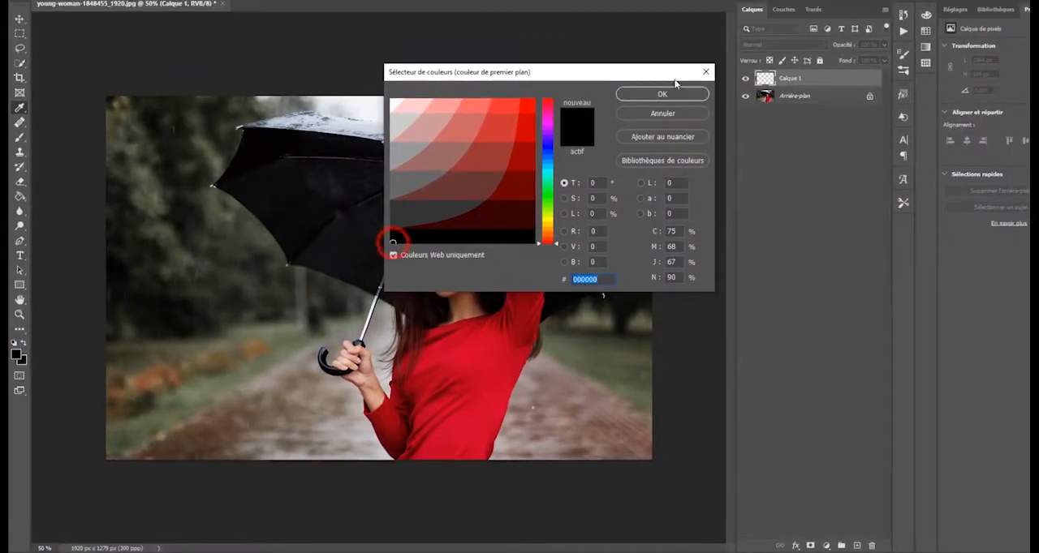
left_click(747, 34)
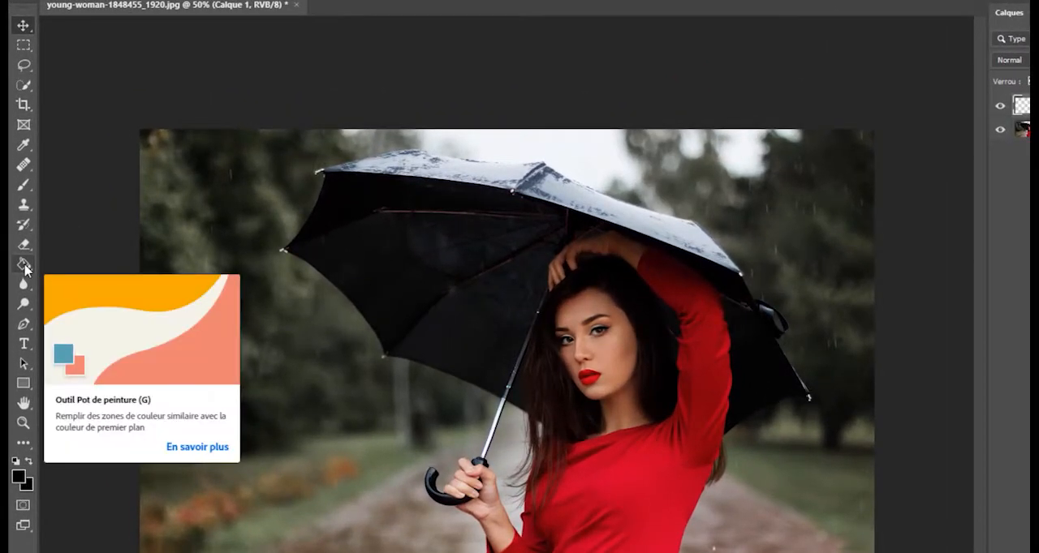
left_click(24, 266)
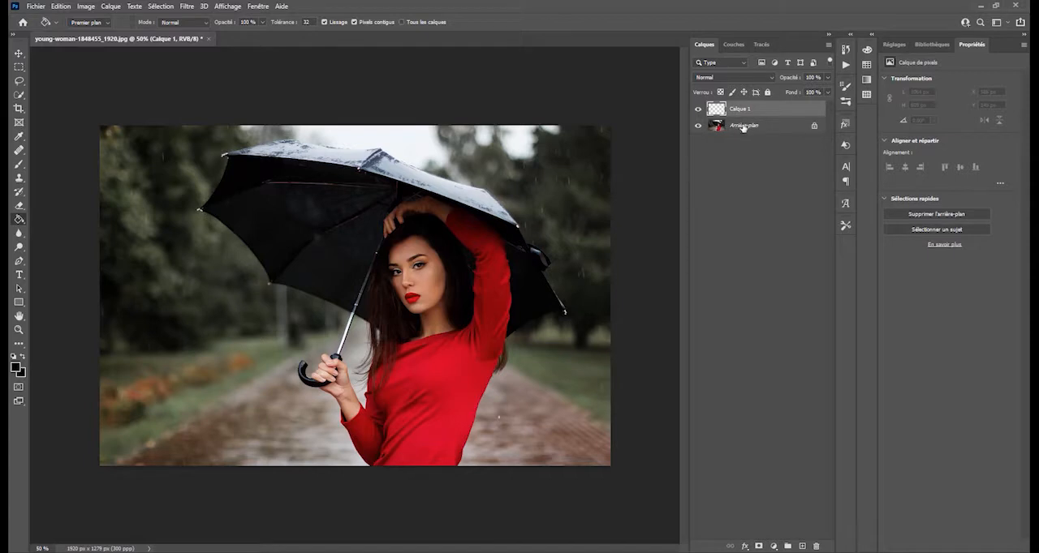
left_click(360, 254)
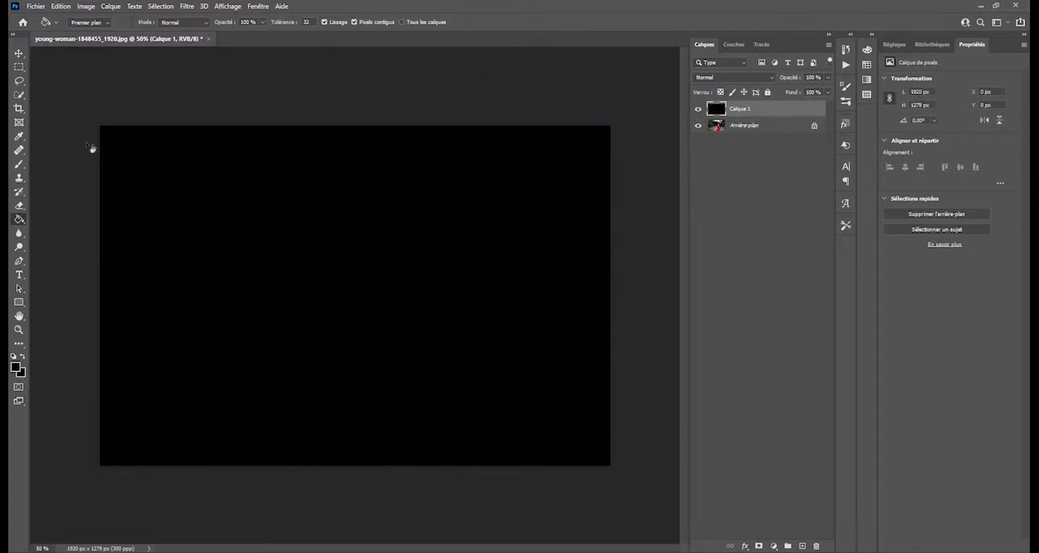
left_click(19, 52)
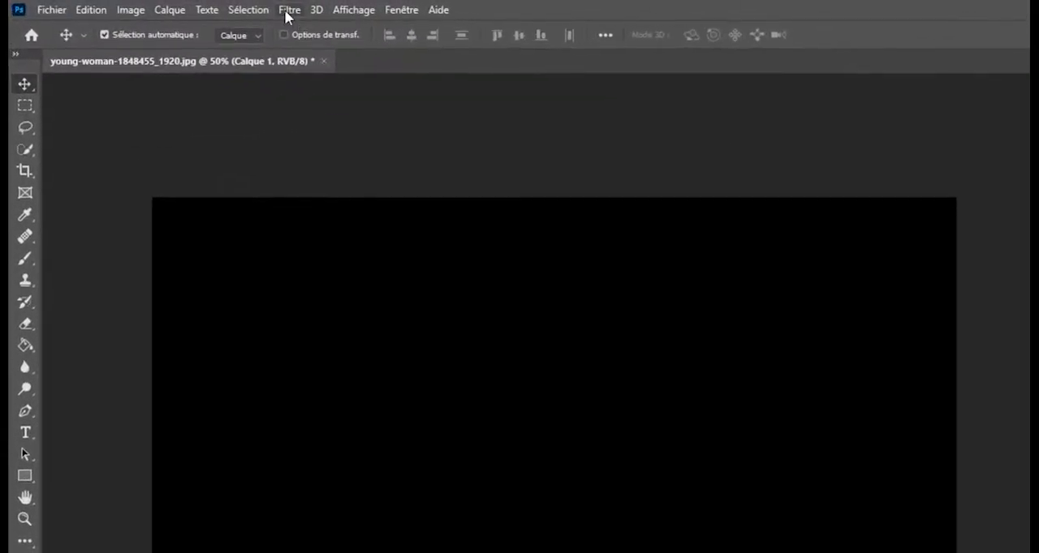
Step: Apply the Add Noise filter to the black layer with an amount of about 150 %, uniform distribution and monochromatic noise
left_click(205, 6)
mouse_move(331, 220)
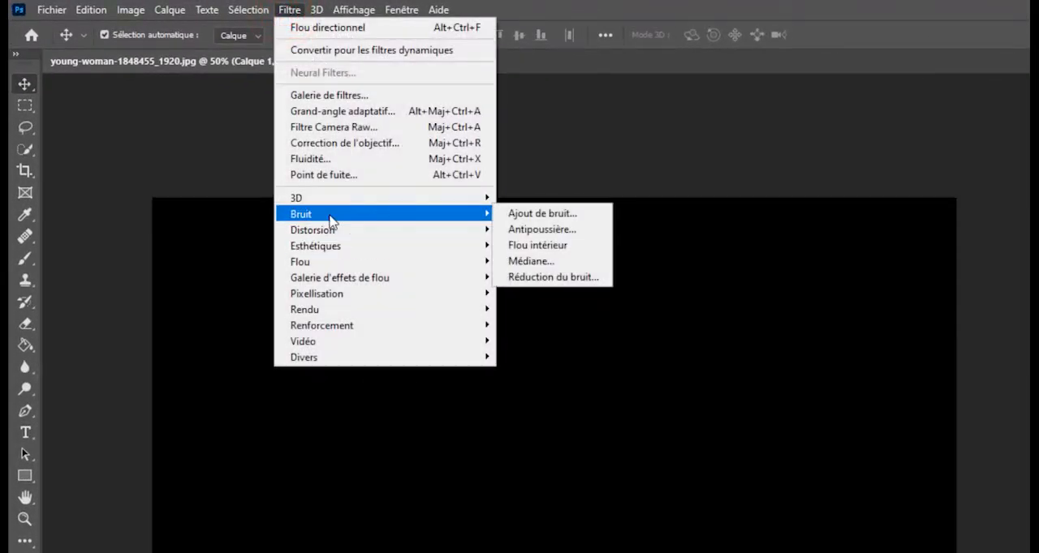
left_click(592, 216)
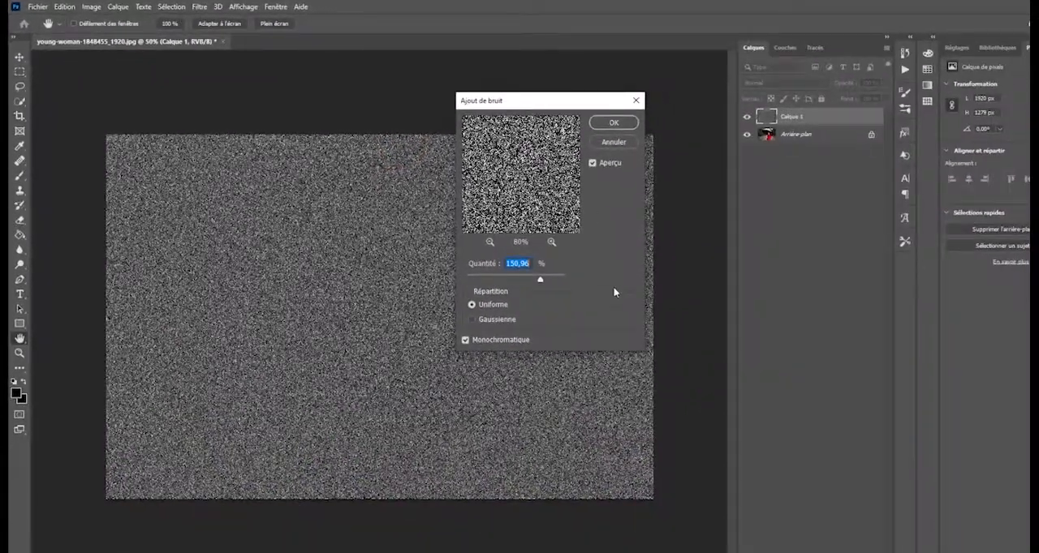
left_click(466, 340)
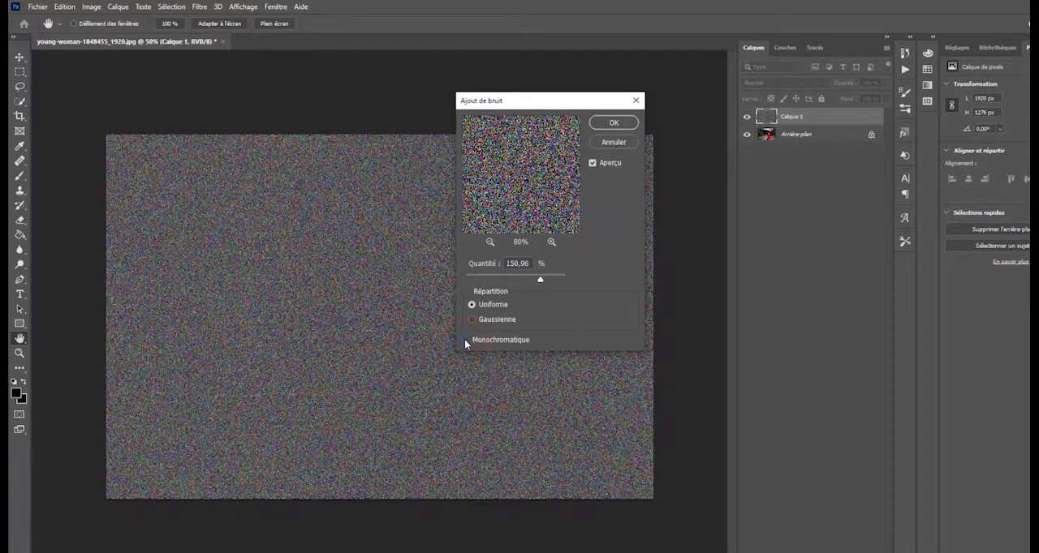
left_click(465, 339)
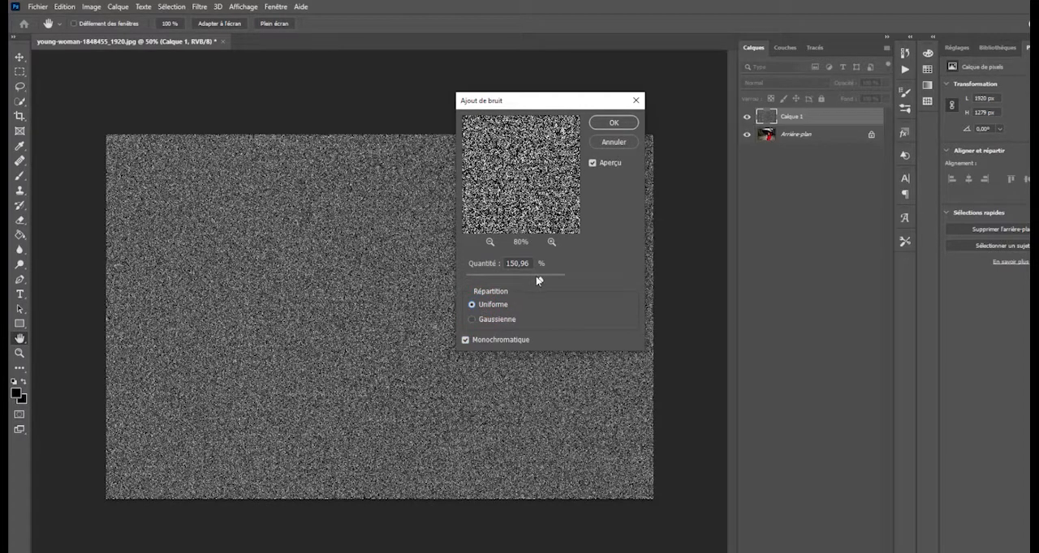
mouse_move(536, 279)
left_mouse_down()
mouse_move(495, 282)
mouse_move(542, 282)
left_mouse_up()
left_click(605, 123)
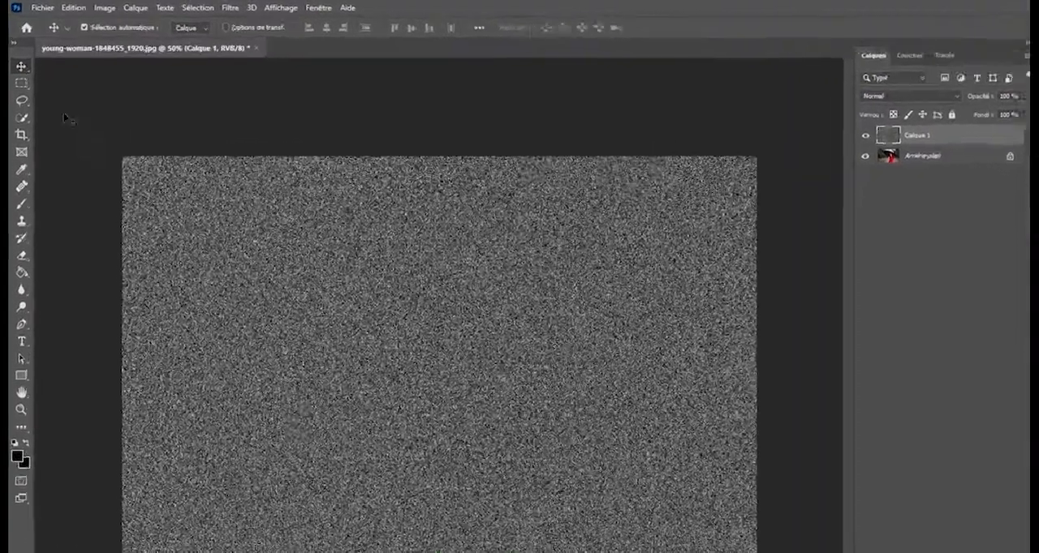
Step: Select a rectangle of about 642 × 423 px in the middle of the noise and copy it to a new layer
left_click(21, 83)
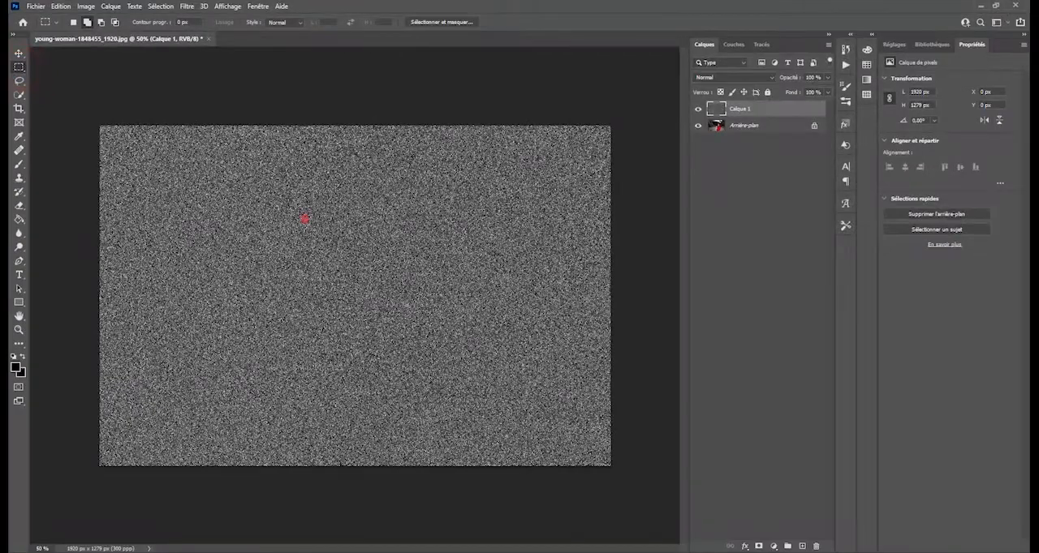
left_click_drag(305, 218, 475, 330)
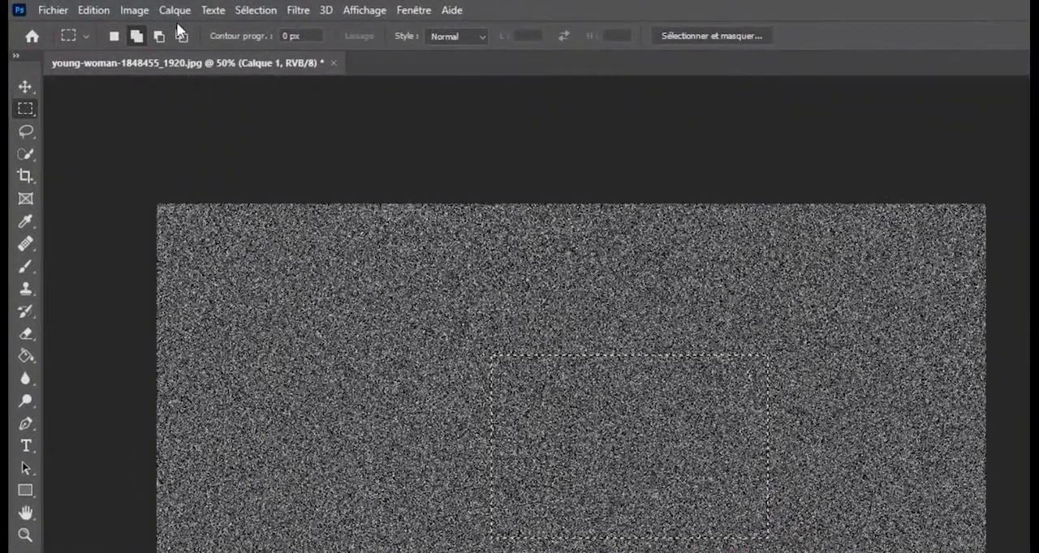
left_click(175, 10)
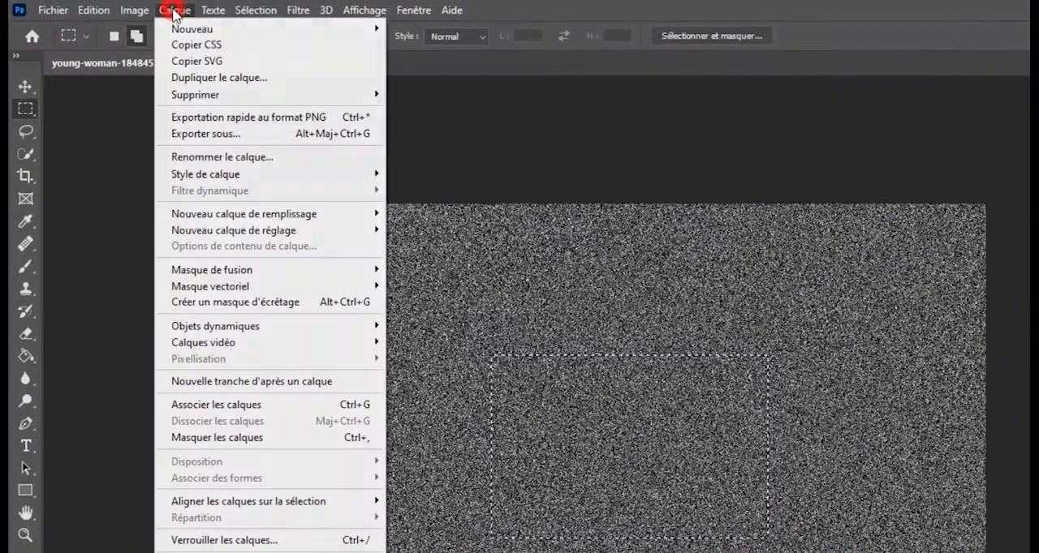
mouse_move(190, 31)
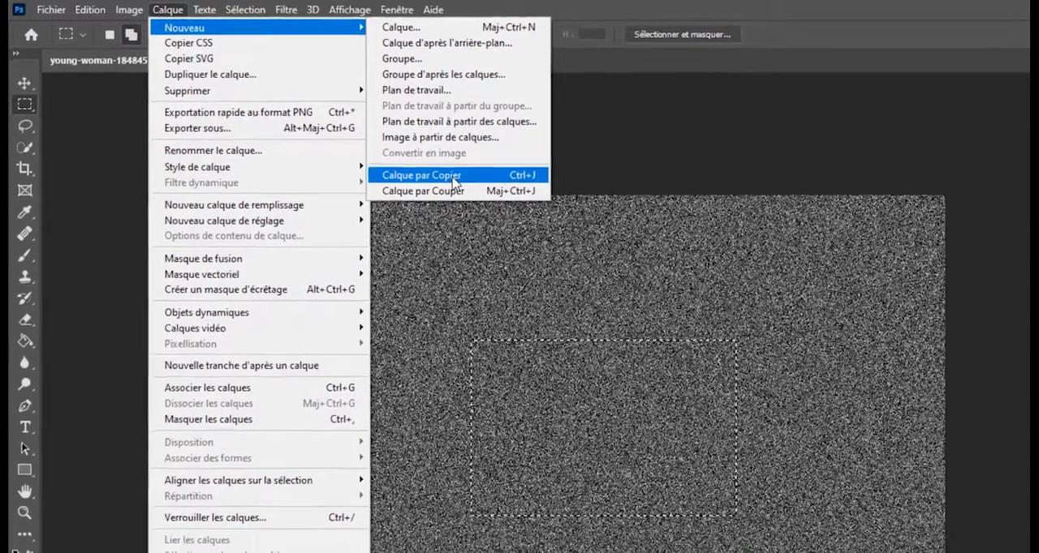
left_click(473, 189)
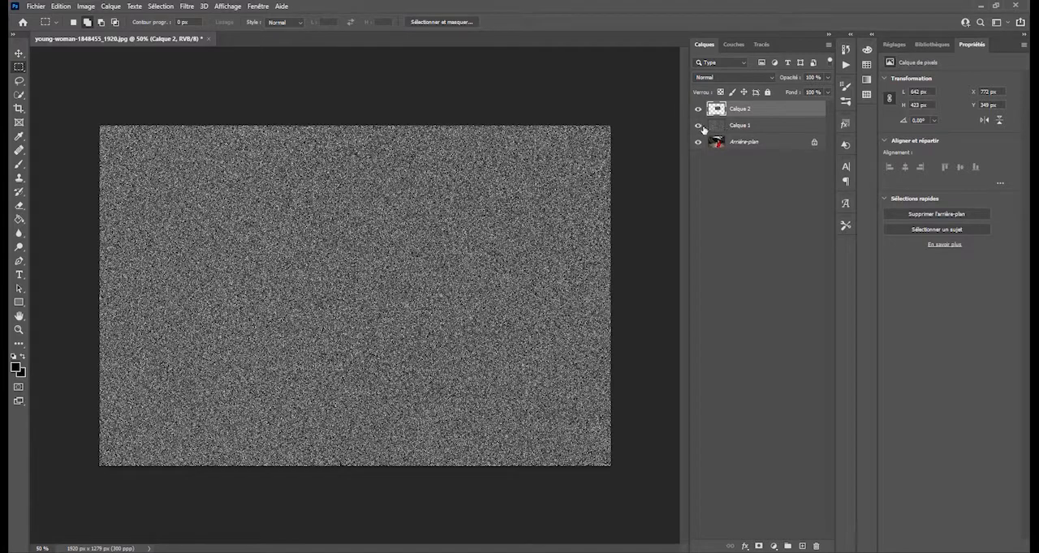
Step: Hide Calque 1 and scale the copied noise patch to about 315 % so that it covers the whole photo
left_click(698, 126)
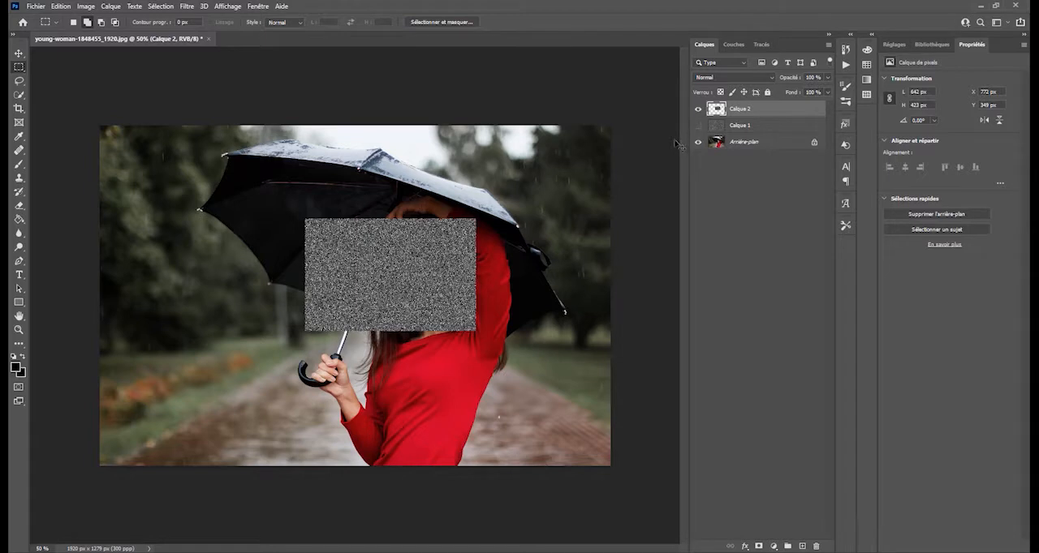
key("ctrl+t")
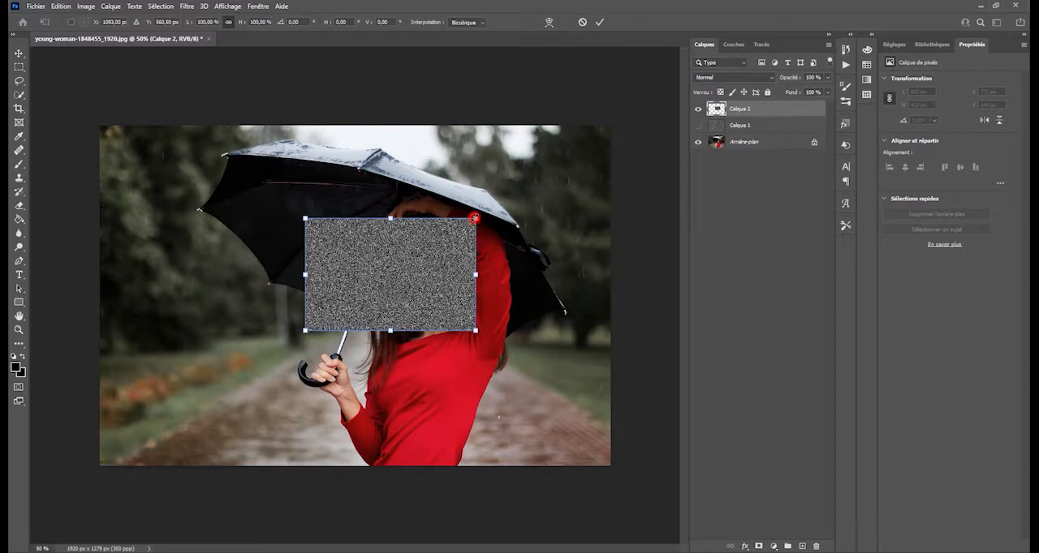
left_click_drag(476, 219, 612, 93)
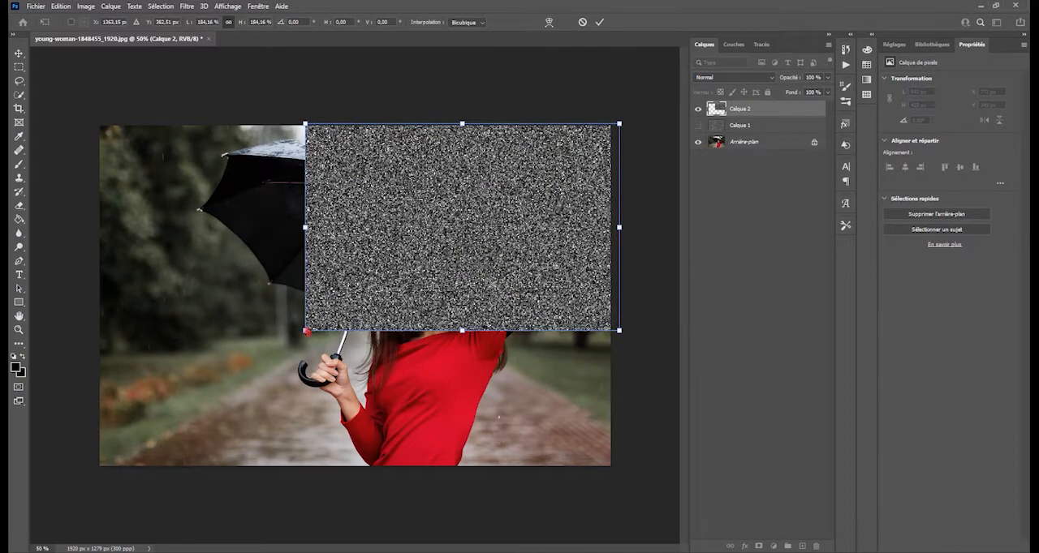
left_click_drag(306, 331, 81, 477)
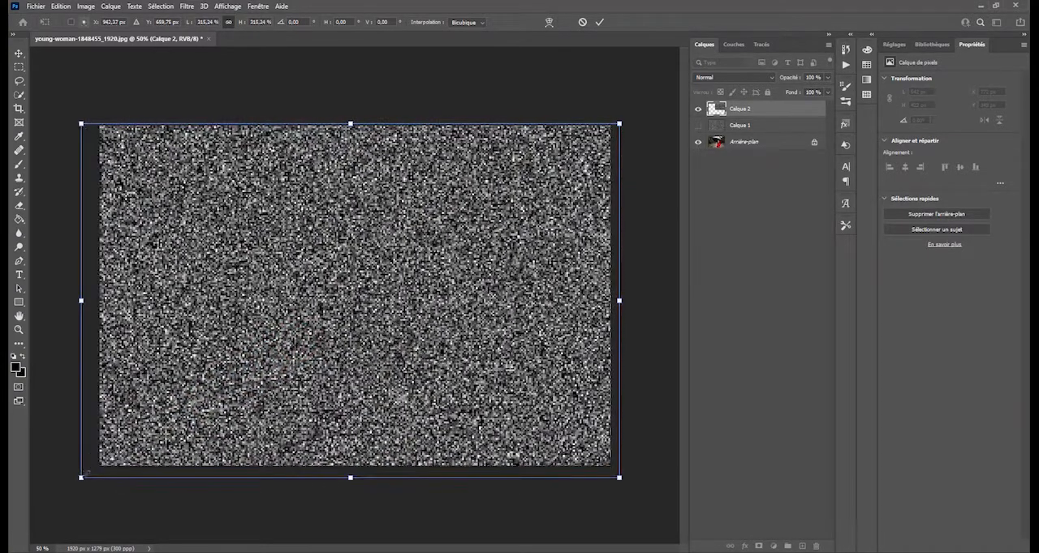
left_click_drag(354, 228, 350, 234)
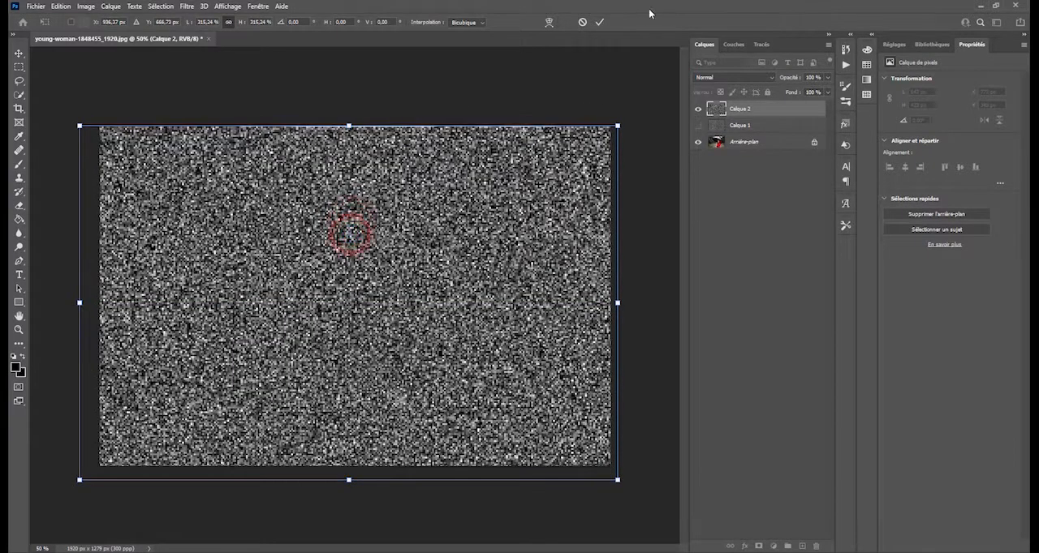
left_click(600, 23)
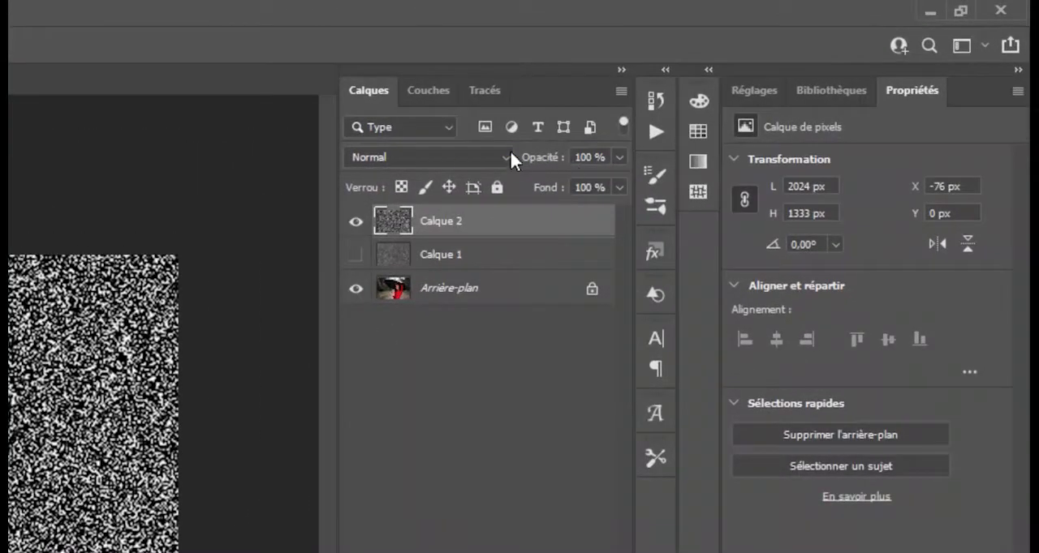
Step: Set the enlarged noise layer's blend mode to Superposition and add a Levels (Niveaux) adjustment layer above it
left_click(508, 157)
left_click(508, 157)
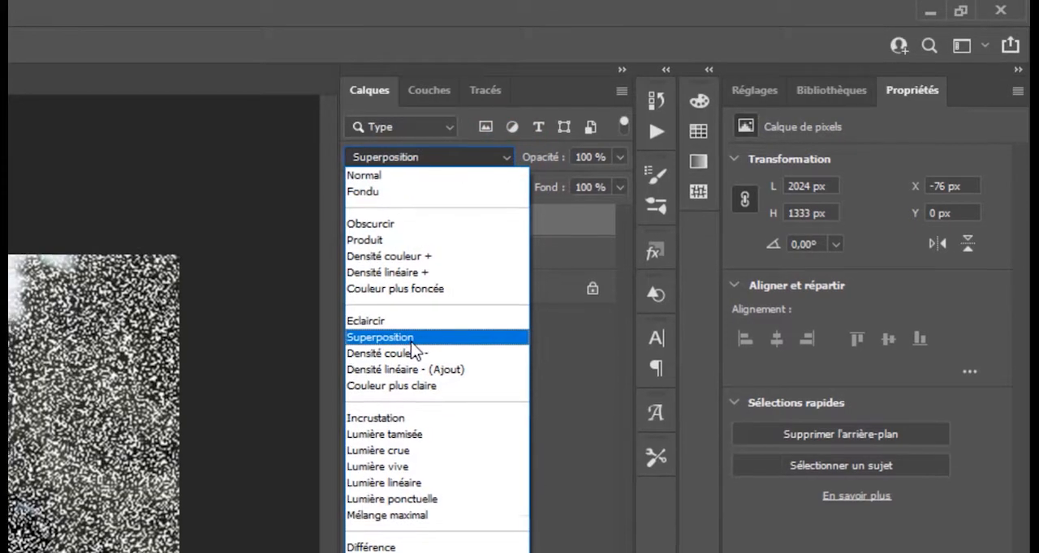
left_click(412, 339)
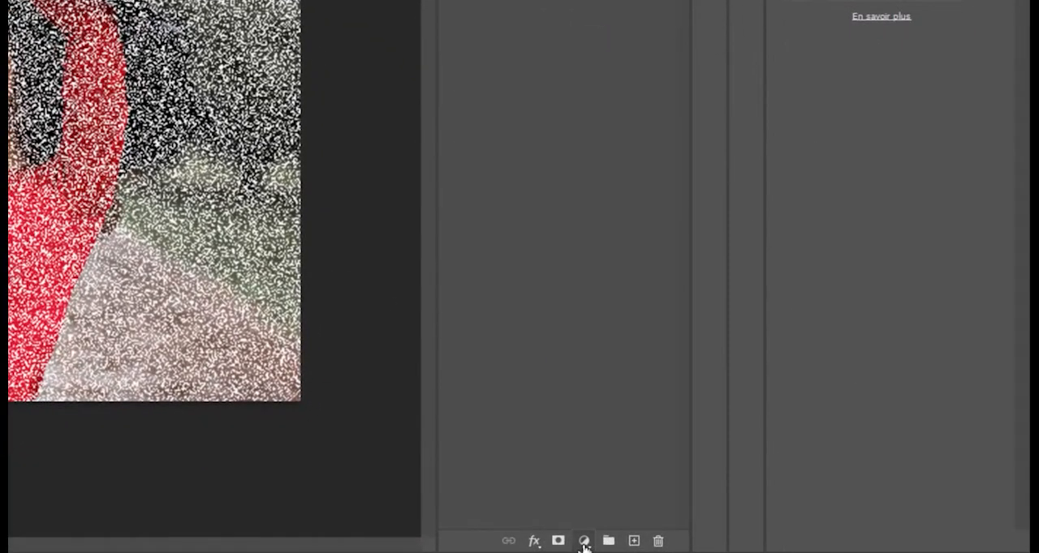
left_click(584, 544)
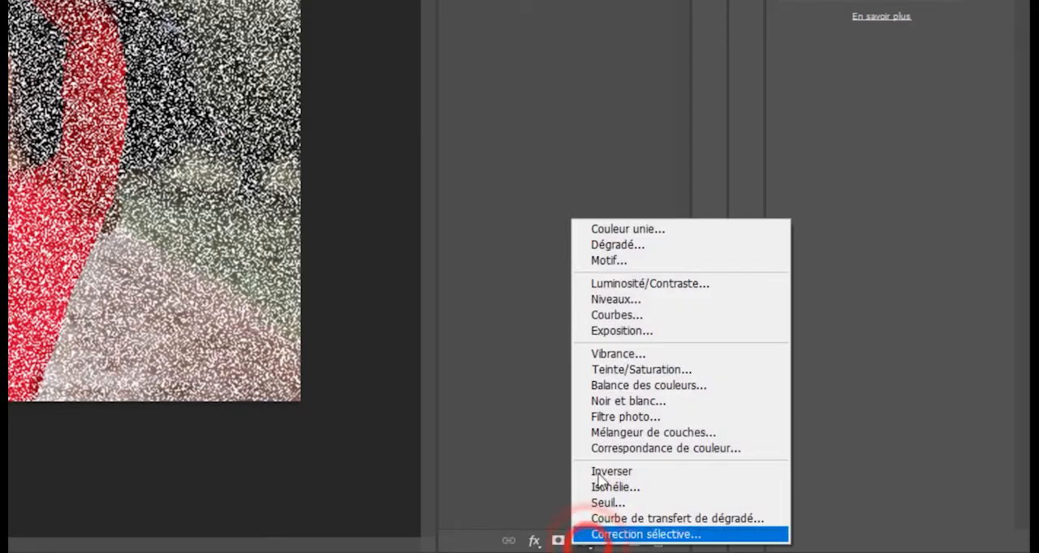
left_click(613, 299)
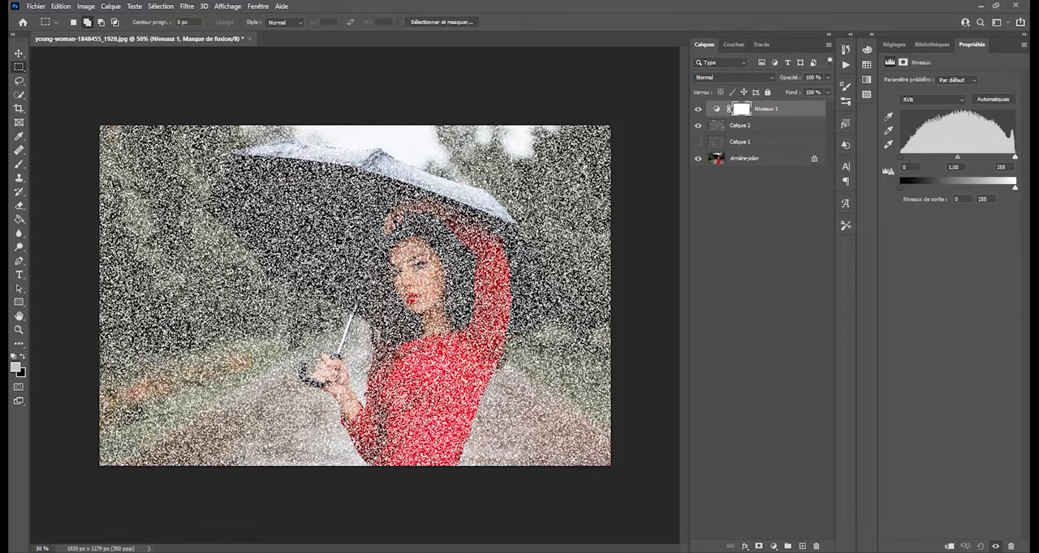
left_click_drag(902, 155, 961, 161)
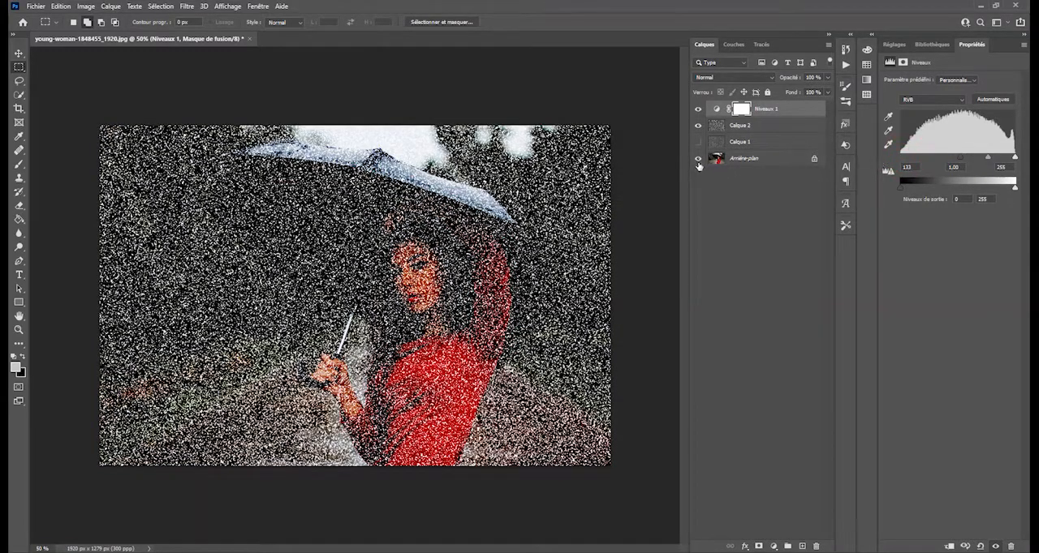
left_click(698, 126)
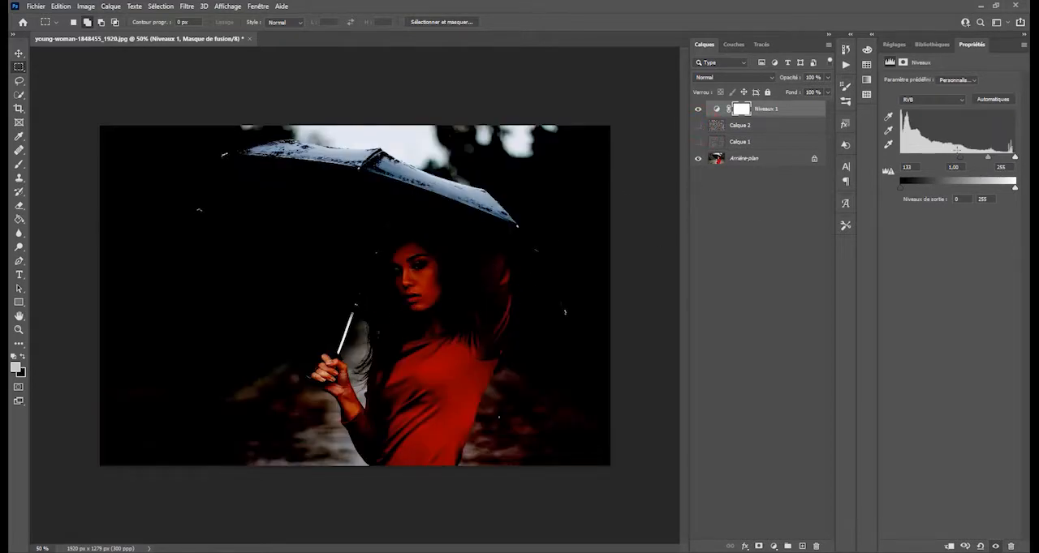
left_click_drag(958, 160, 902, 158)
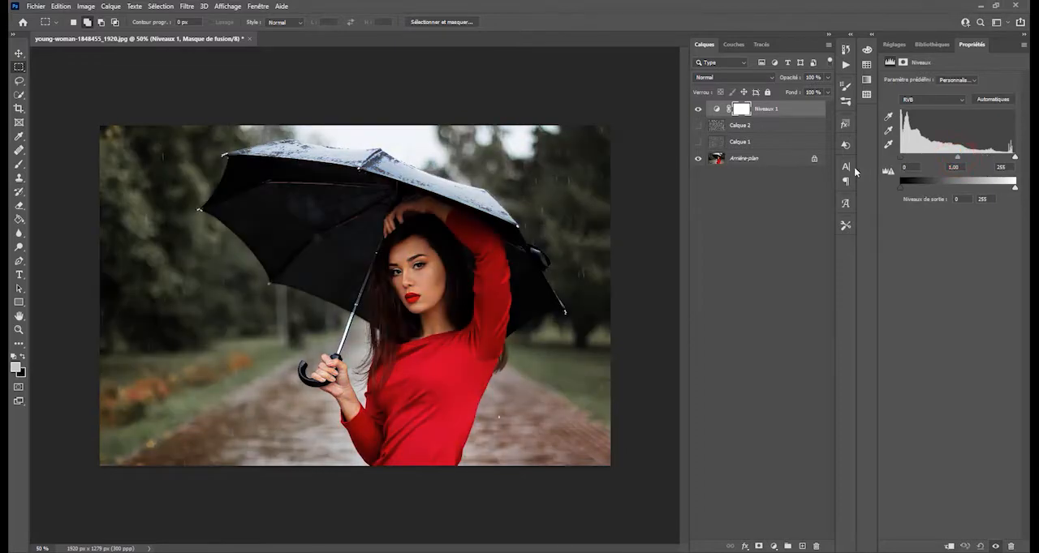
left_click(697, 126)
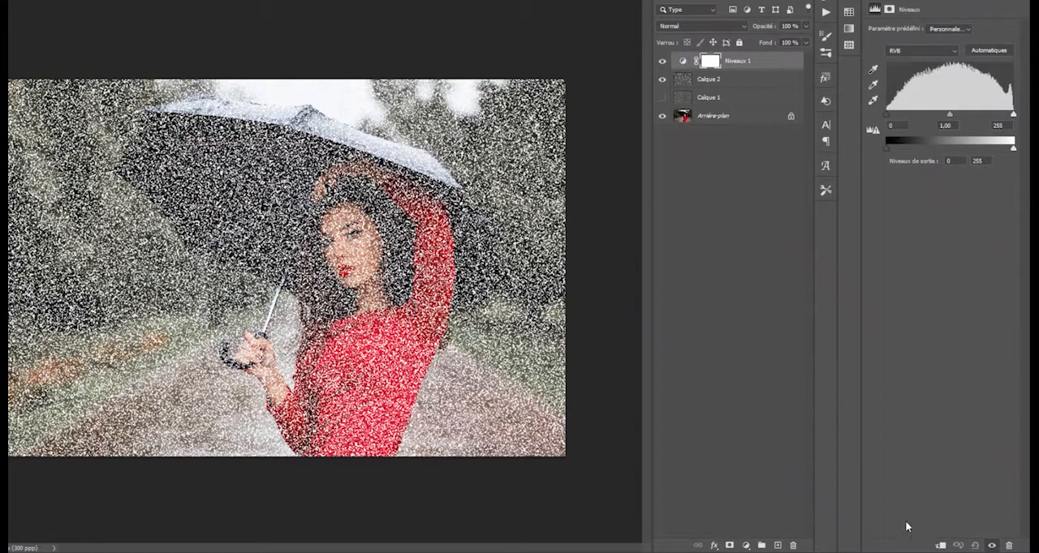
Step: Clip the Levels adjustment to the enlarged noise layer and set its black input level to 118
left_click(940, 547)
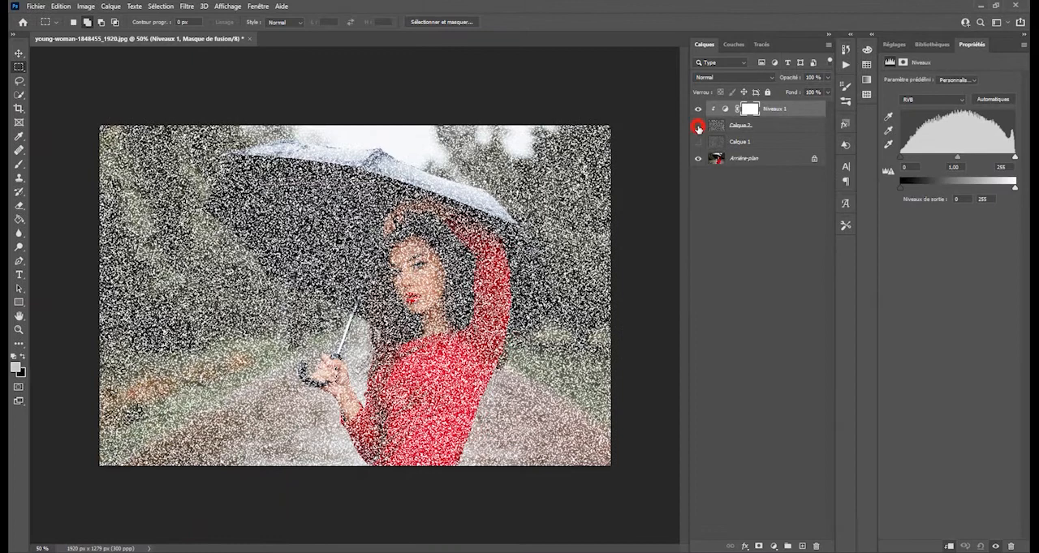
left_click(698, 128)
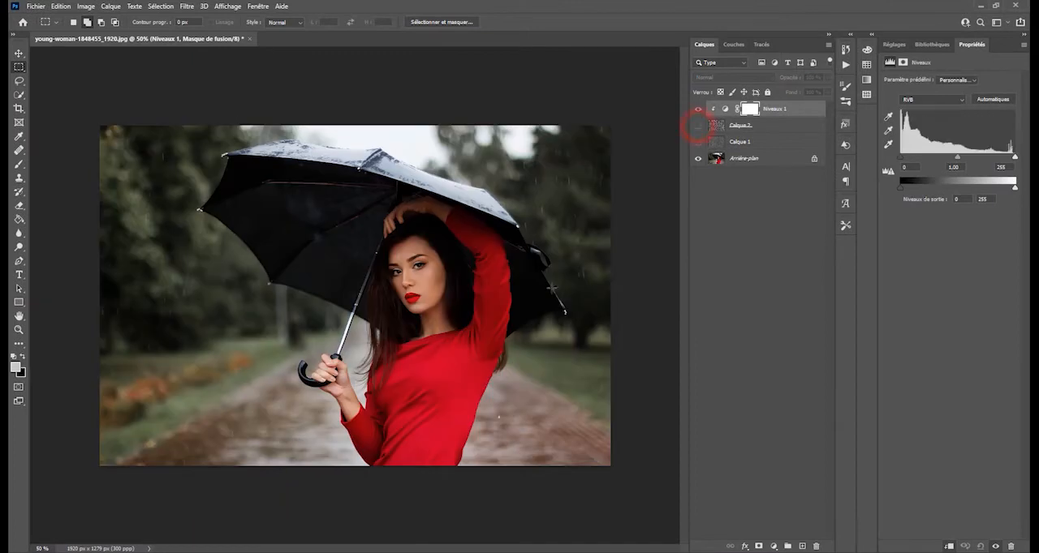
left_click(698, 126)
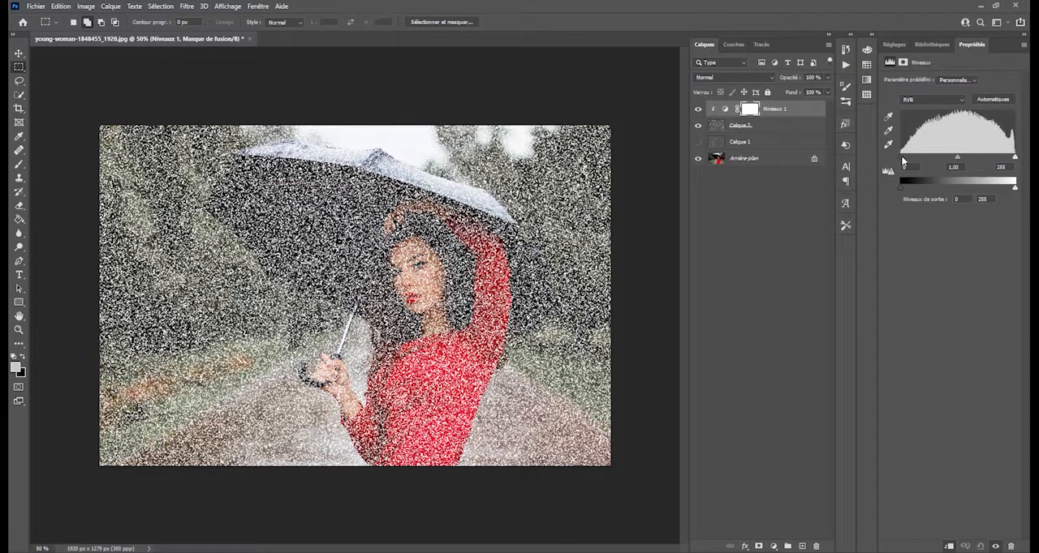
left_click_drag(902, 157, 953, 162)
left_click(954, 161)
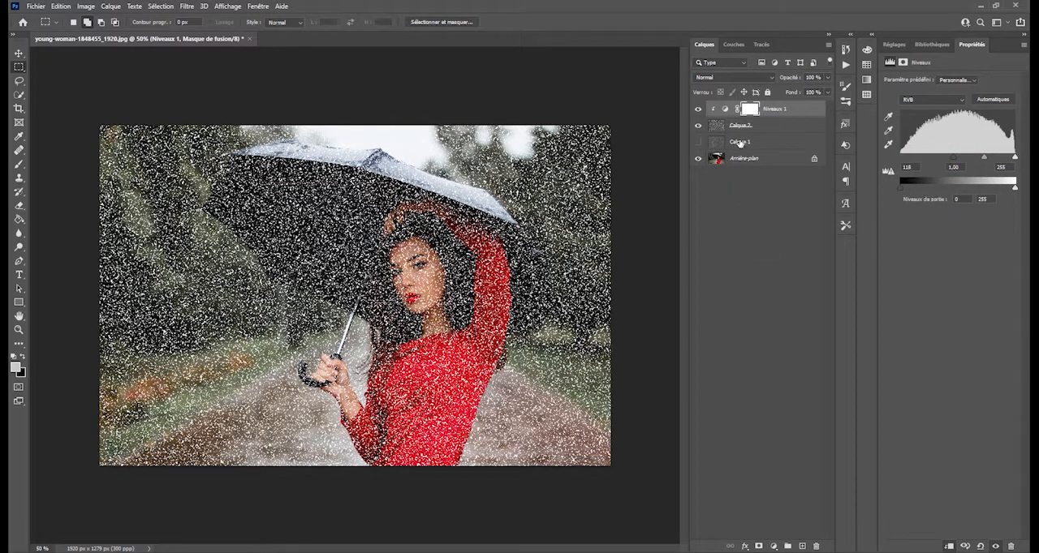
Step: Apply a directional blur (Flou directionnel) to Calque 2 at an angle of about 51° and fine-tune the blur distance to form rain streaks
left_click(715, 125)
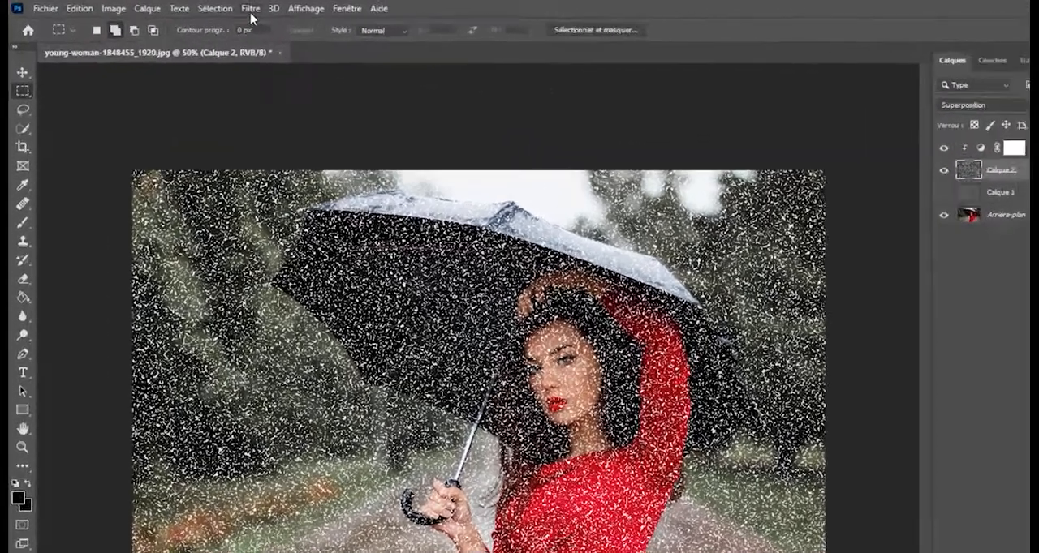
left_click(251, 17)
mouse_move(258, 224)
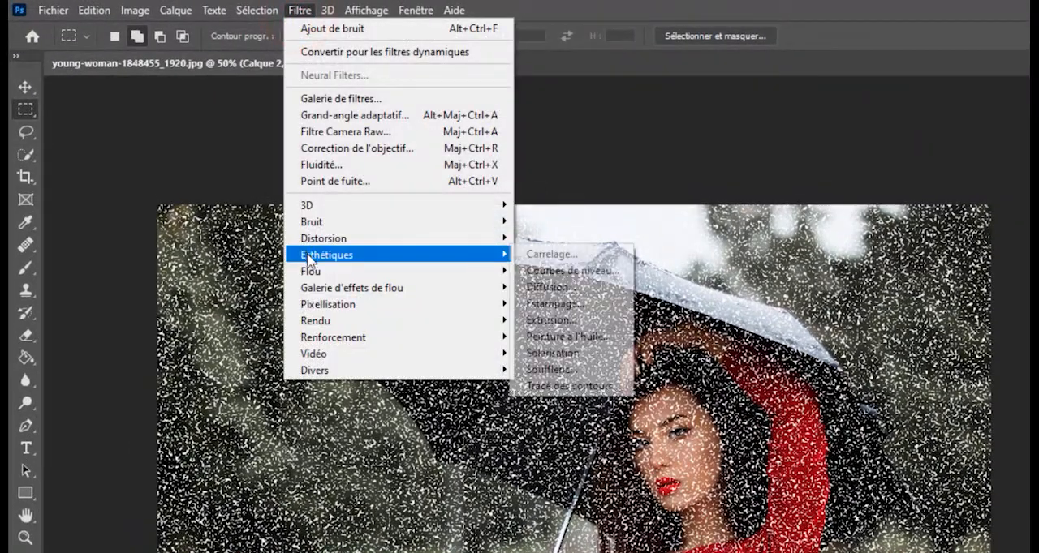
mouse_move(334, 274)
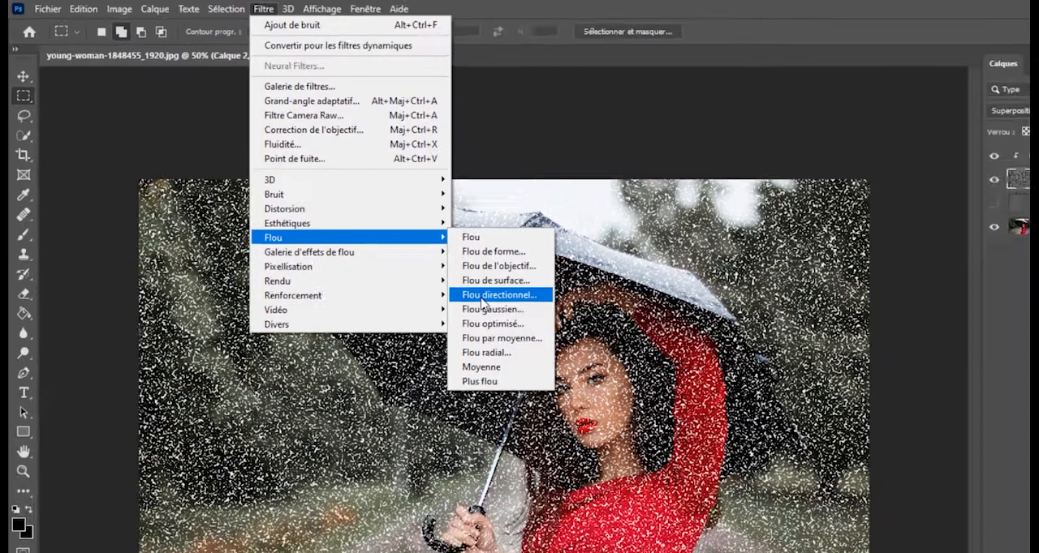
left_click(544, 338)
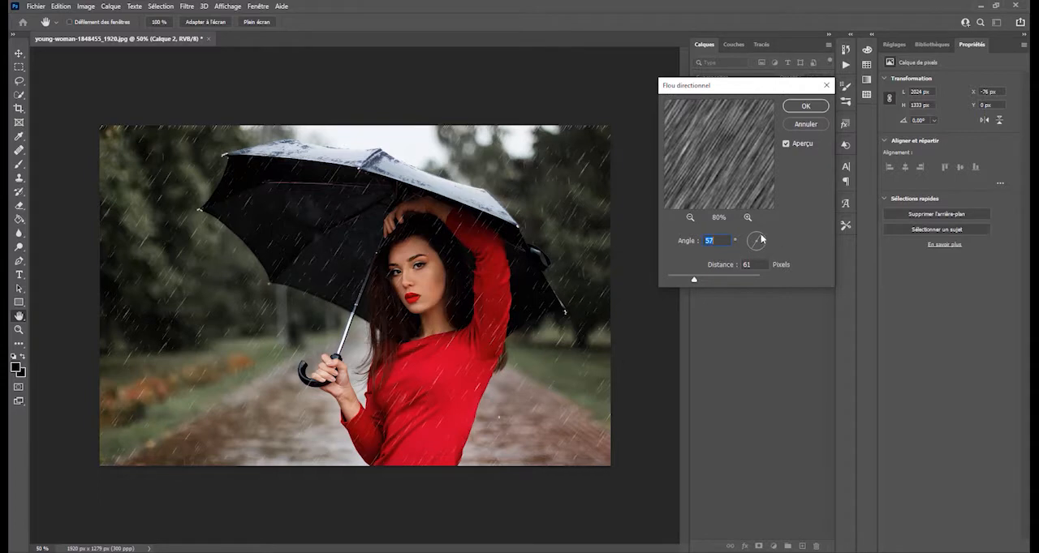
left_click_drag(761, 239, 764, 238)
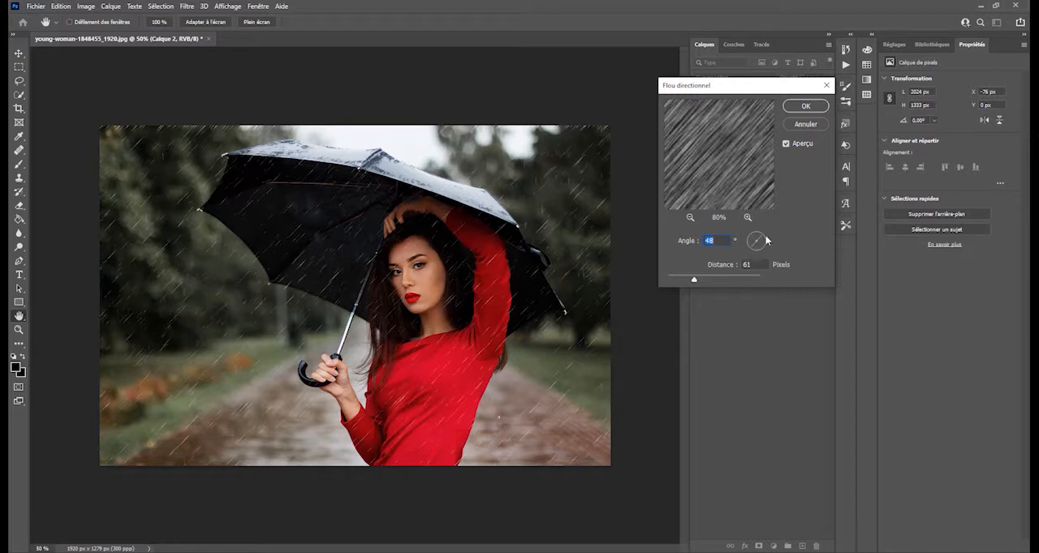
left_click_drag(766, 237, 763, 235)
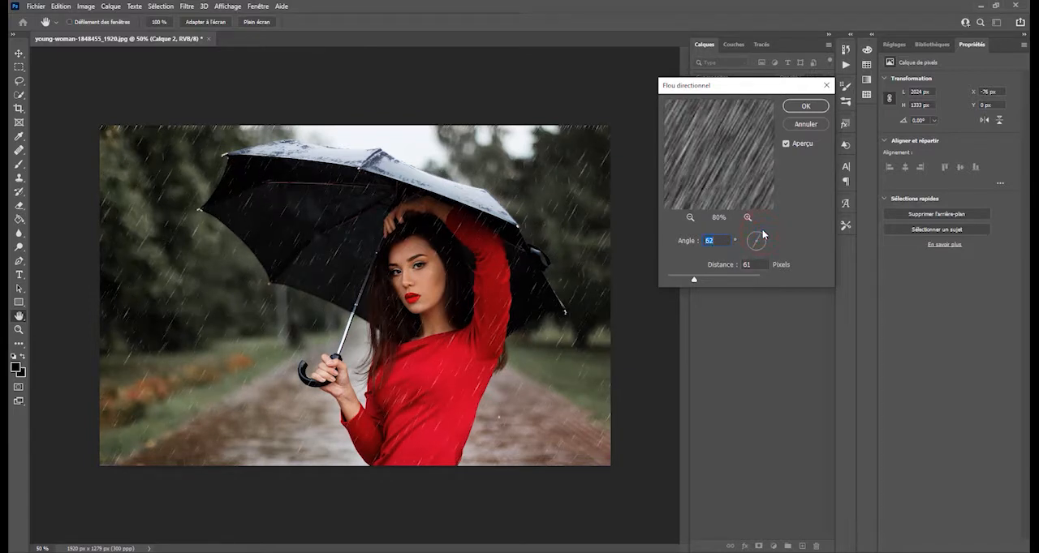
mouse_move(694, 280)
left_mouse_down()
mouse_move(711, 282)
mouse_move(682, 282)
mouse_move(693, 281)
left_mouse_up()
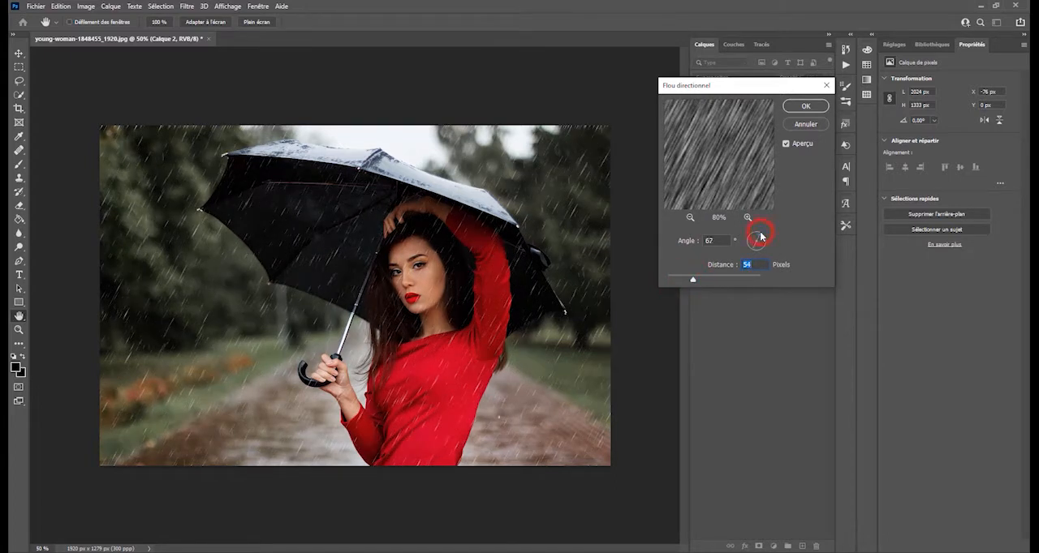
left_click_drag(759, 238, 759, 237)
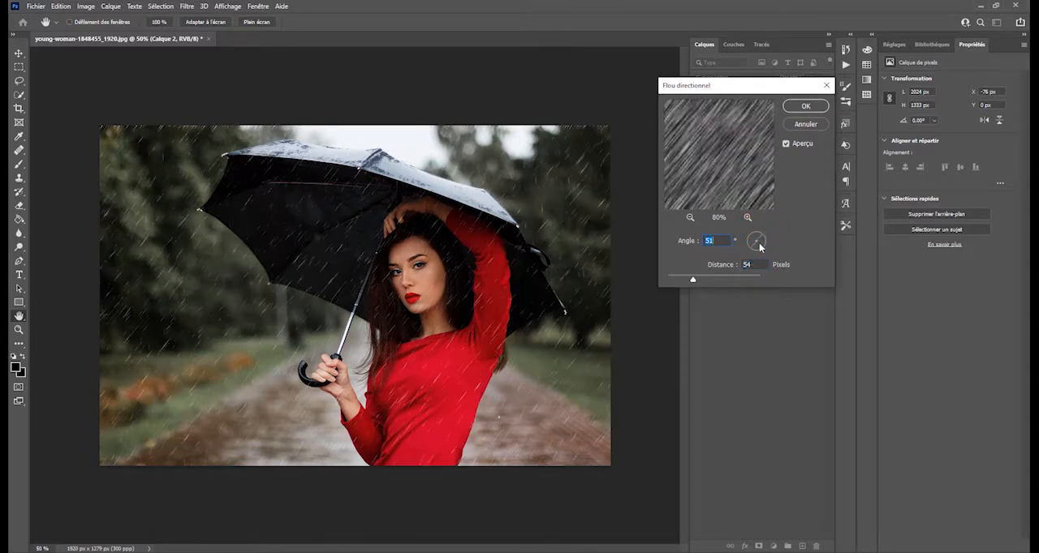
left_click_drag(693, 281, 694, 282)
left_click(806, 107)
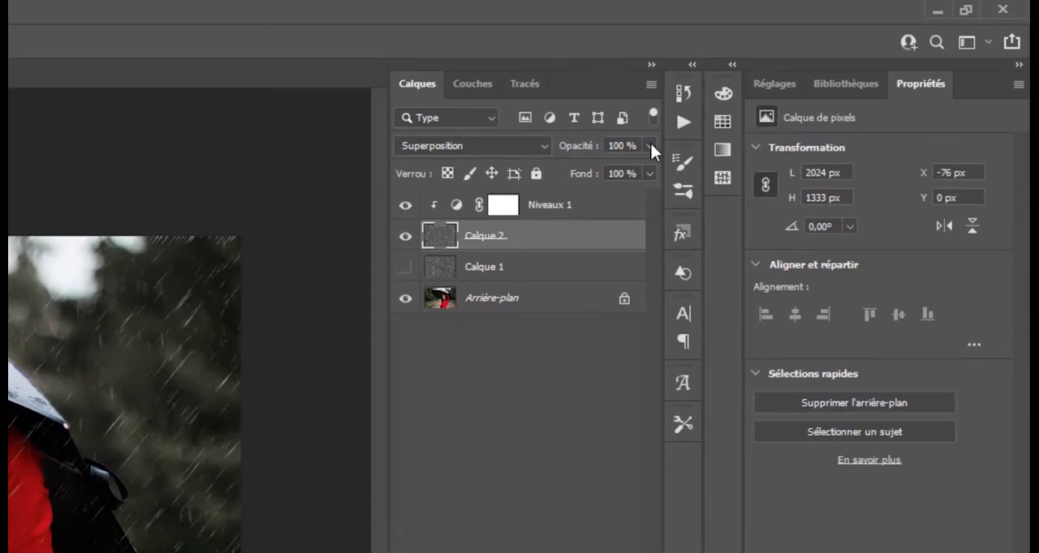
Step: Lower the opacity of Calque 2 to somewhat below 83 % to soften the rain streaks, and deselect the layer
left_click(717, 120)
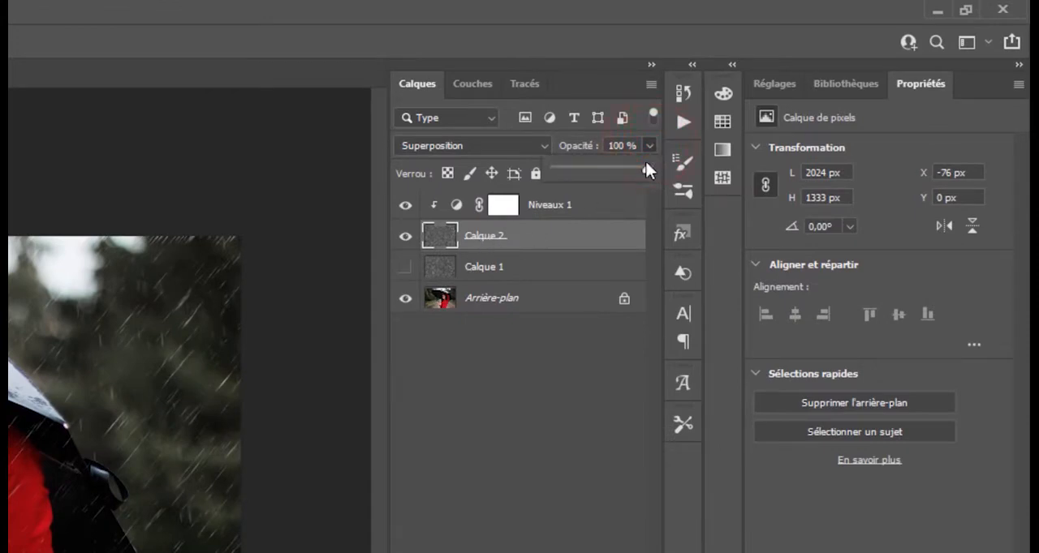
left_click_drag(646, 169, 631, 171)
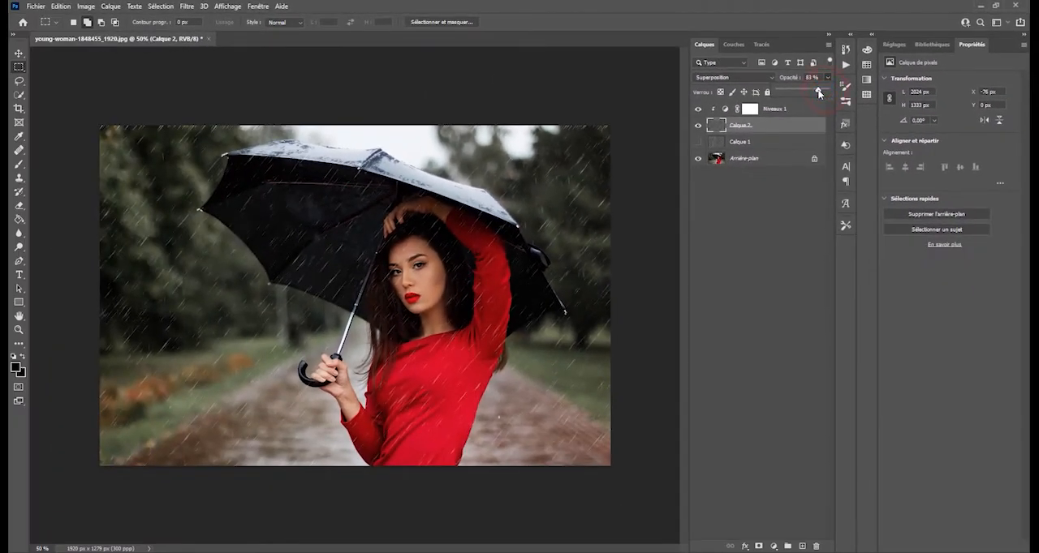
mouse_move(818, 93)
left_mouse_down()
mouse_move(799, 90)
mouse_move(810, 92)
left_mouse_up()
left_click_drag(811, 92, 814, 92)
left_click(746, 324)
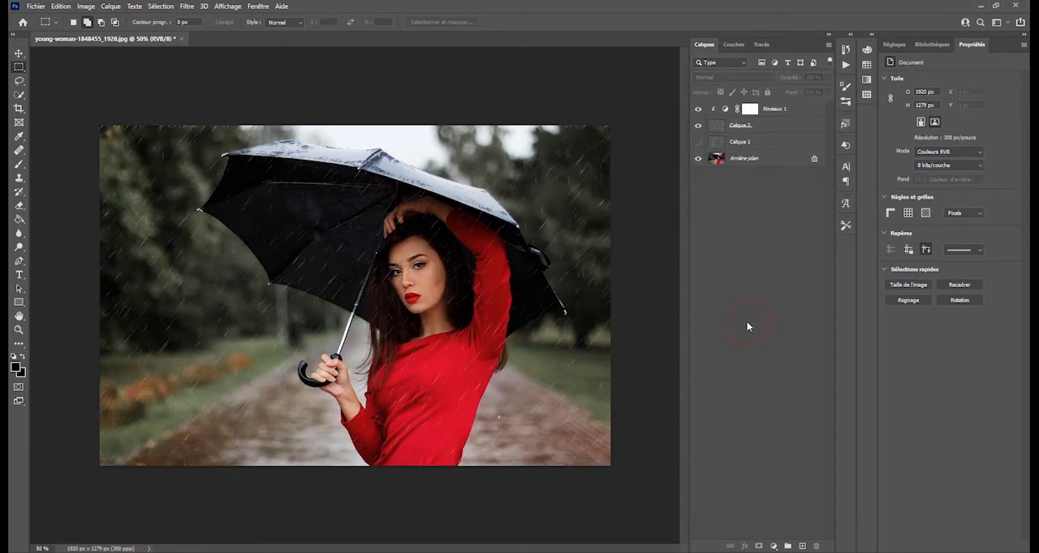